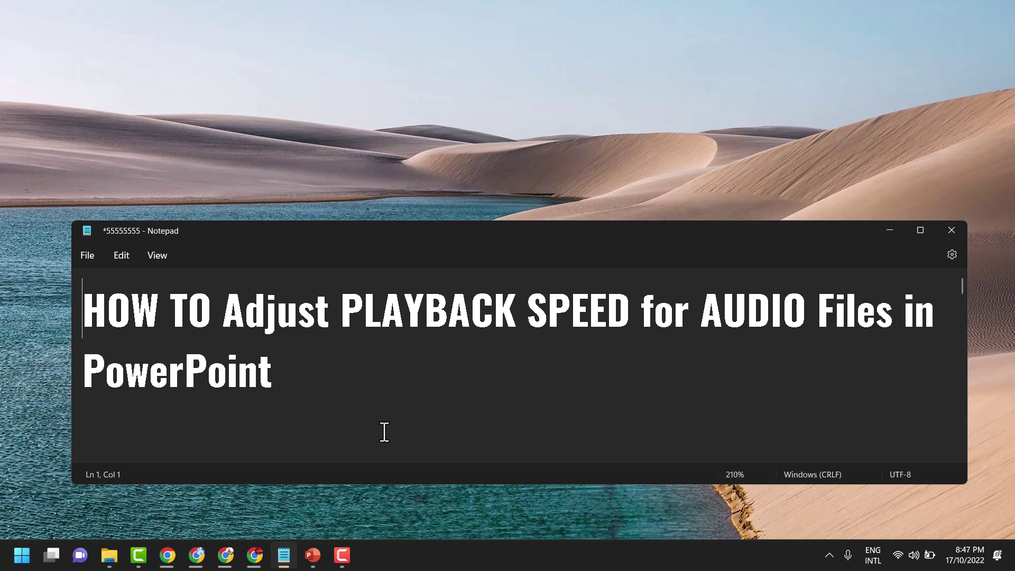
Switch from the Notepad title note to the PowerPoint presentation on its first slide
left_click(888, 231)
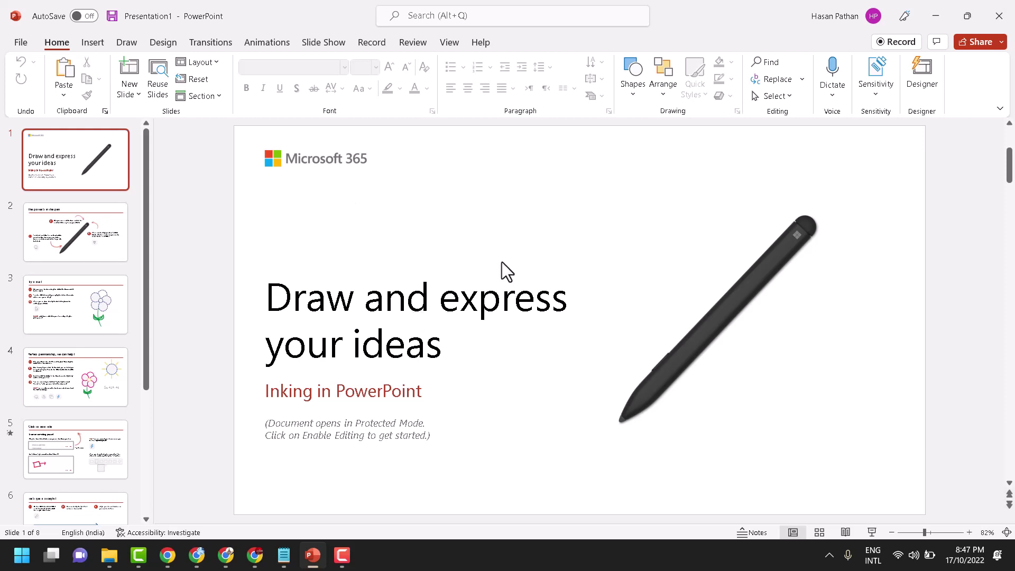
Enable the Developer tab under Customize Ribbon in PowerPoint Options and confirm
left_click(21, 44)
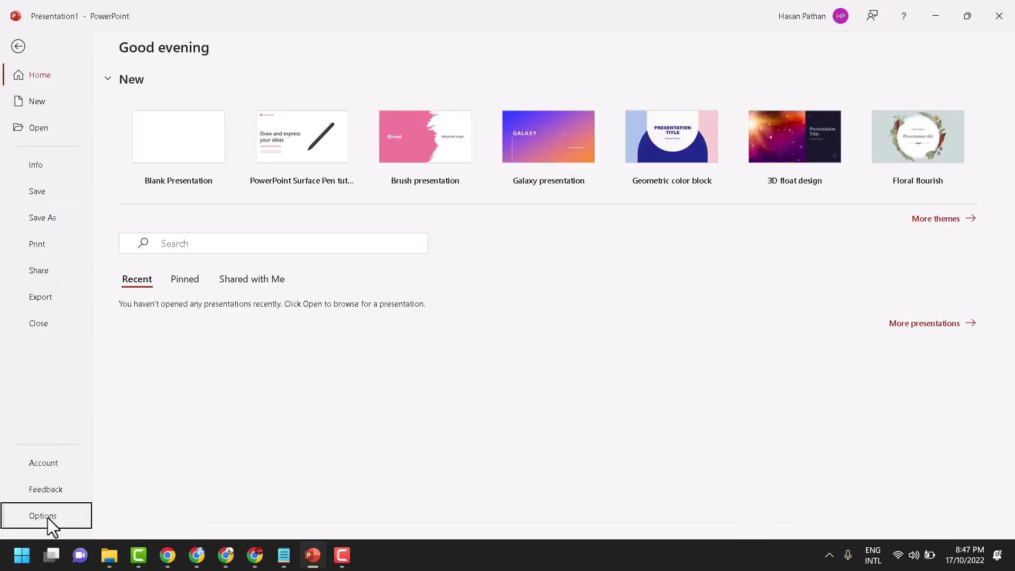
key("Escape")
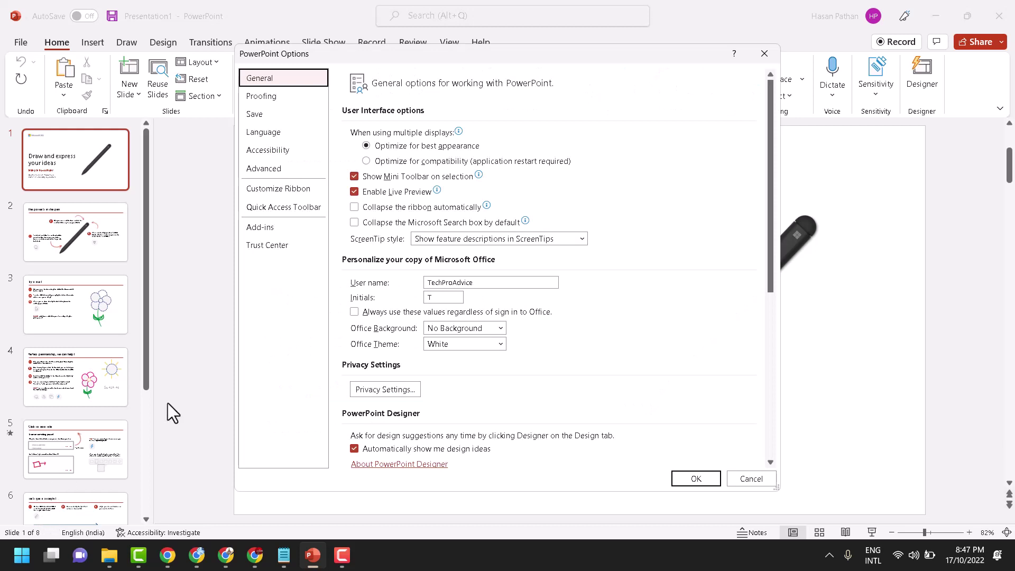
left_click(262, 192)
scroll(648, 282, "down", 2)
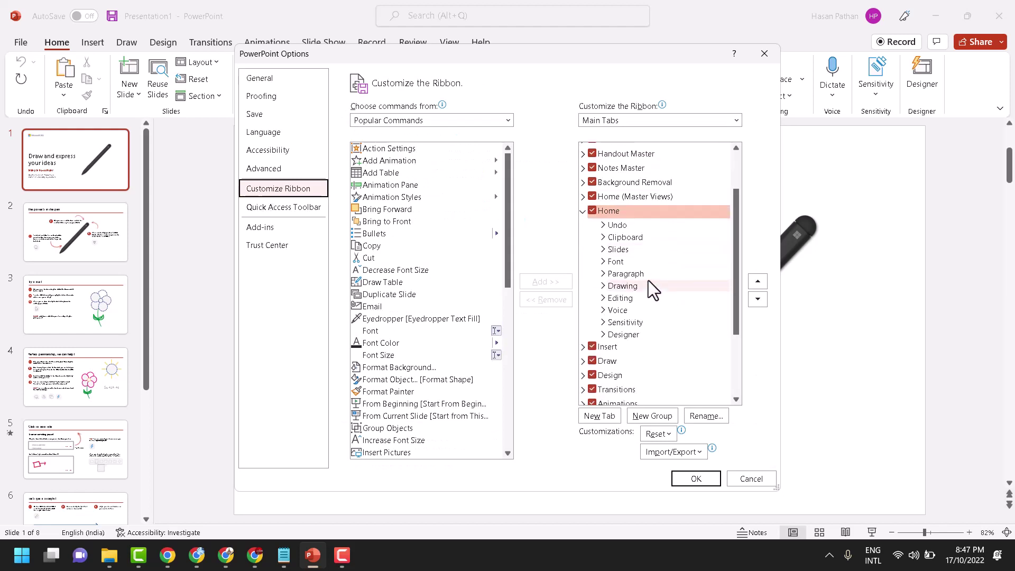
scroll(648, 281, "down", 1)
scroll(648, 280, "down", 2)
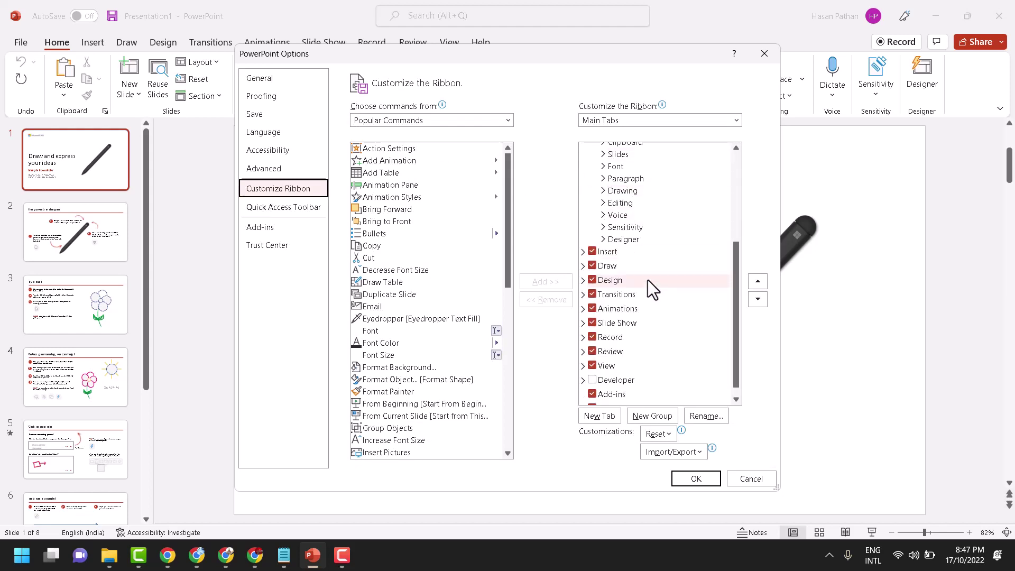
left_click(592, 381)
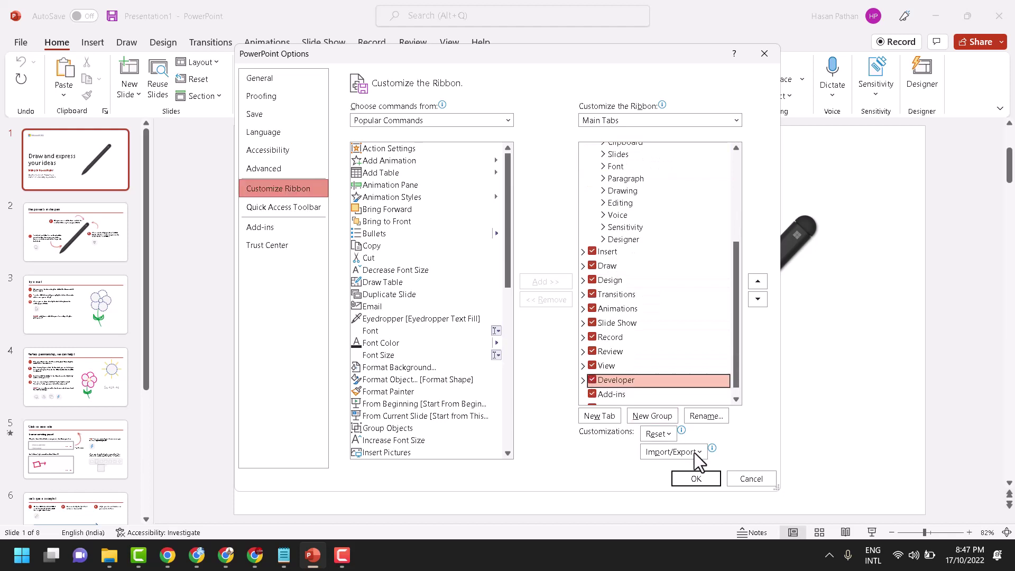
left_click(696, 479)
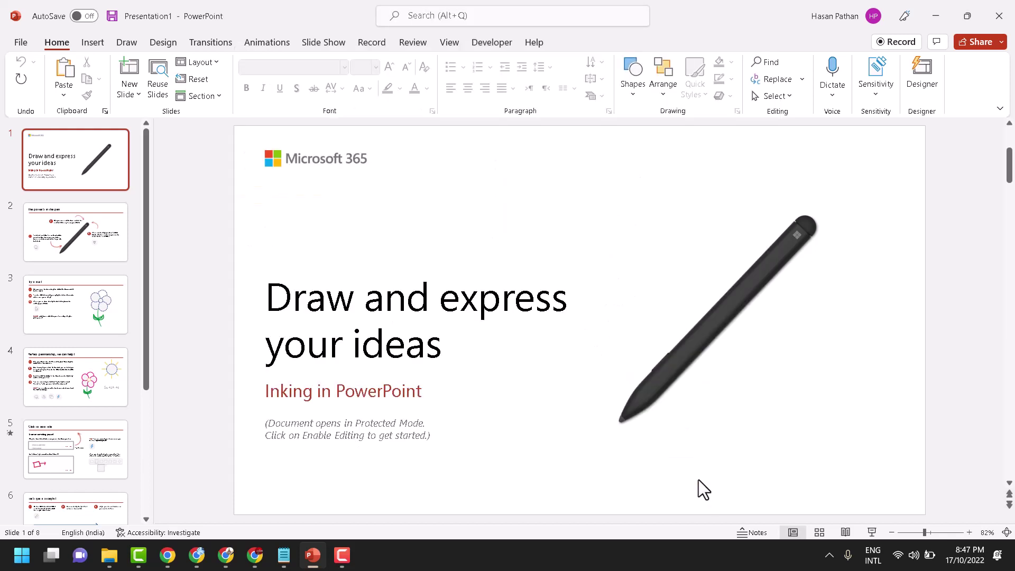
Pick Windows Media Player from the Developer tab's More Controls list
left_click(499, 44)
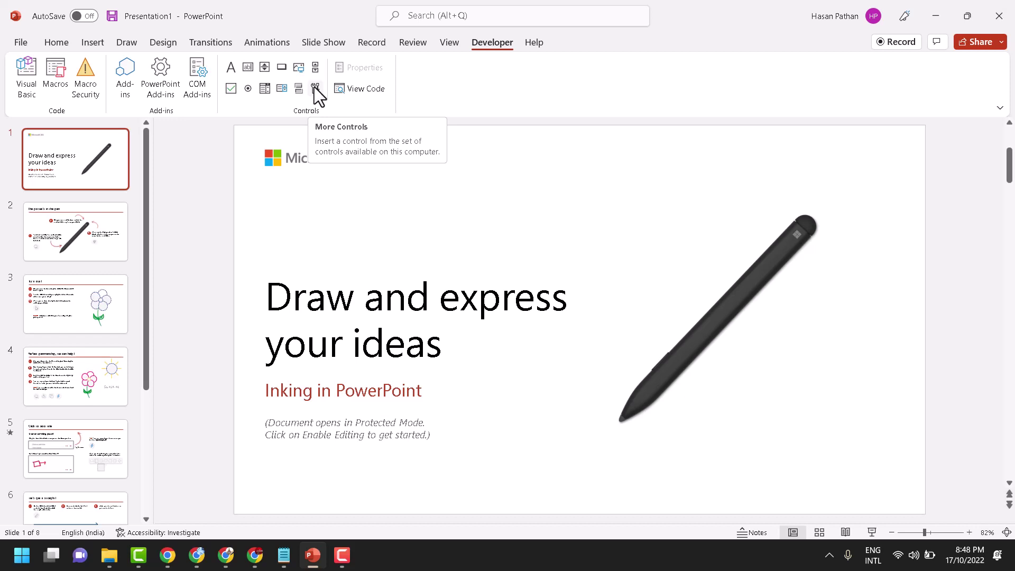
left_click(316, 89)
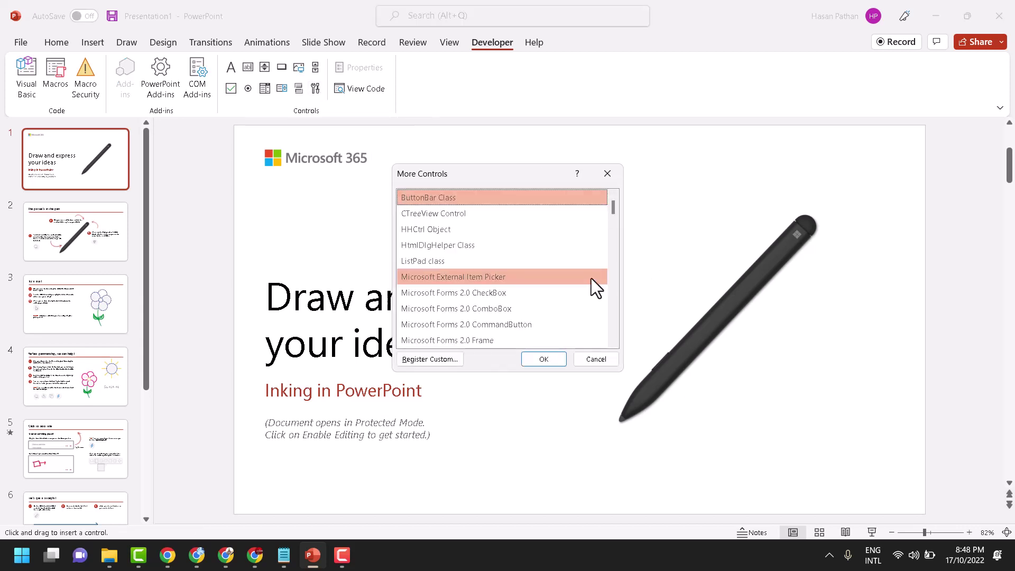
scroll(582, 269, "down", 2)
scroll(573, 263, "down", 2)
scroll(573, 264, "down", 2)
scroll(573, 263, "down", 2)
scroll(573, 263, "down", 2)
scroll(573, 263, "down", 2)
scroll(573, 263, "down", 2)
scroll(573, 263, "down", 2)
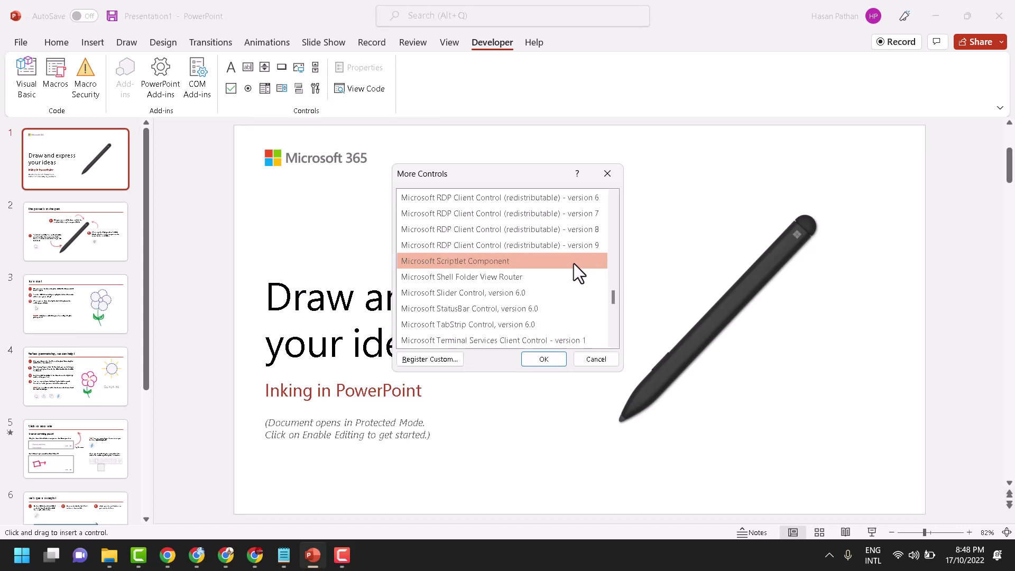
scroll(573, 263, "down", 3)
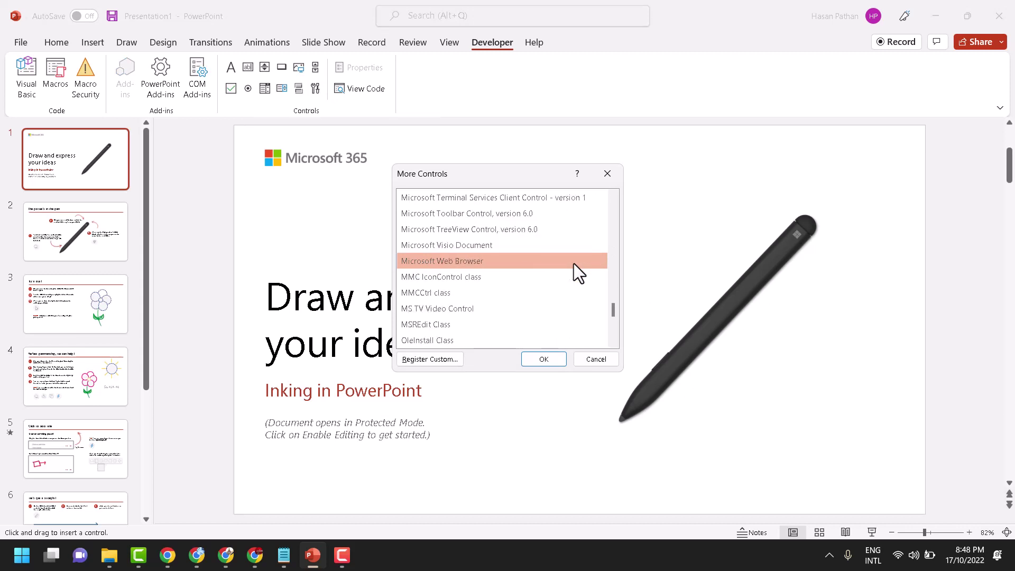
scroll(573, 263, "down", 2)
scroll(573, 263, "down", 2)
scroll(574, 264, "down", 1)
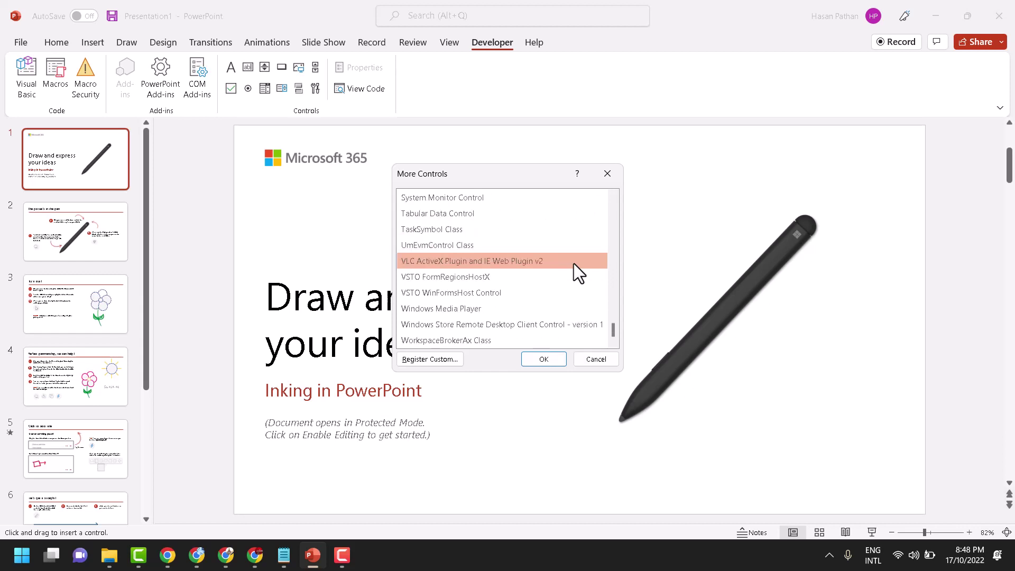
left_click(473, 314)
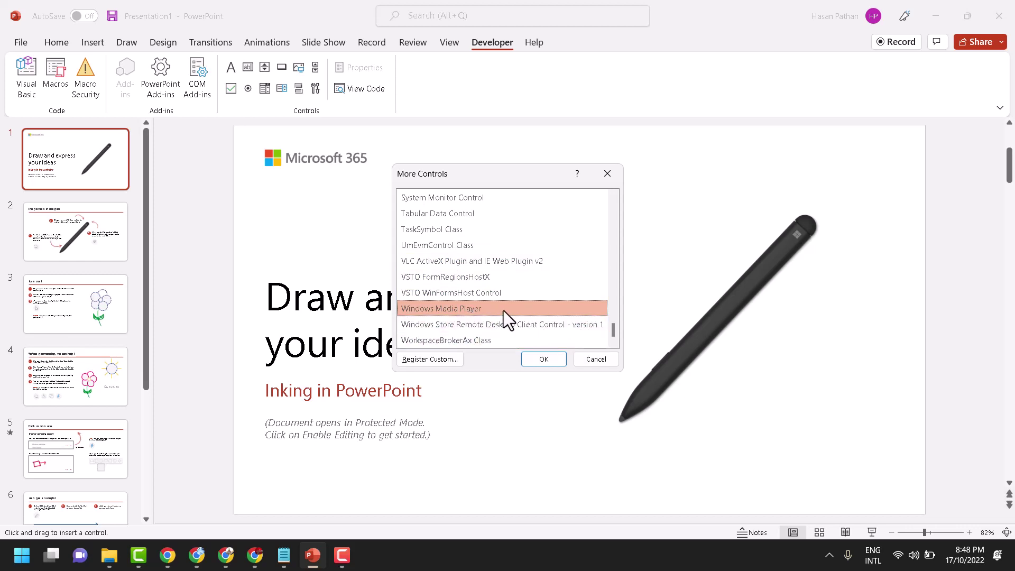
Draw the Windows Media Player control in slide 1's lower right and bring up its shortcut menu
left_click(547, 360)
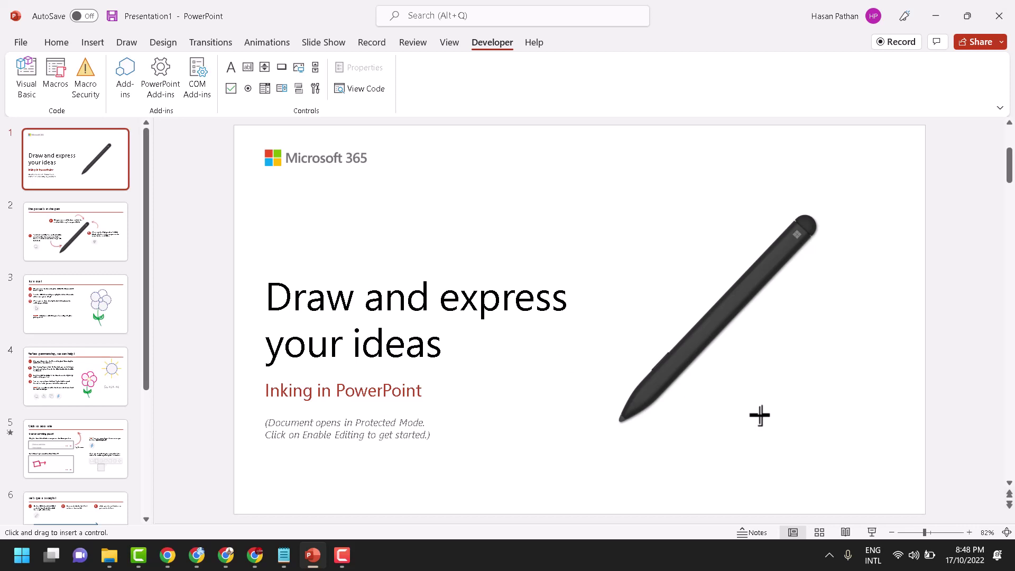
left_click_drag(701, 400, 893, 479)
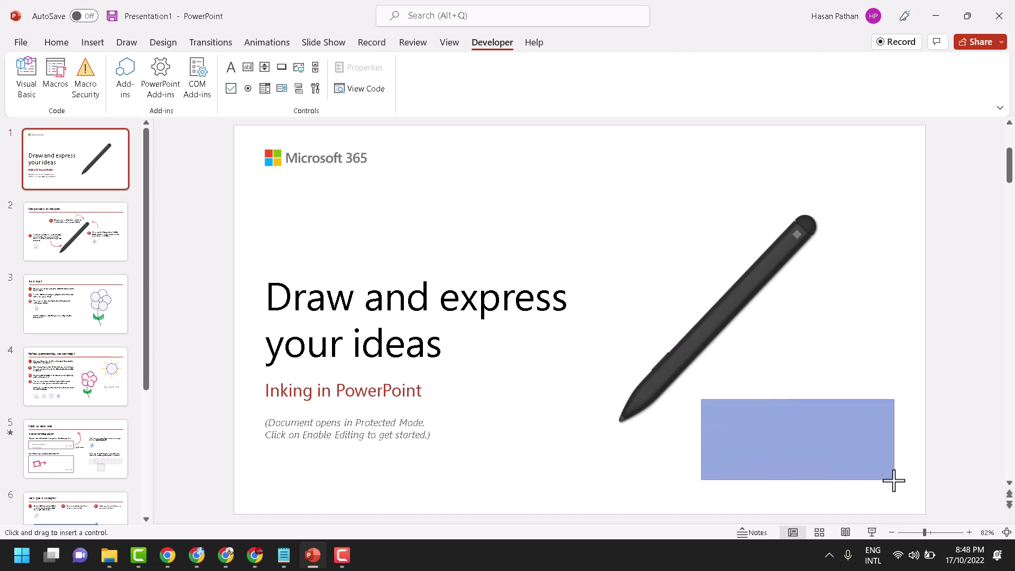
left_click_drag(894, 479, 894, 479)
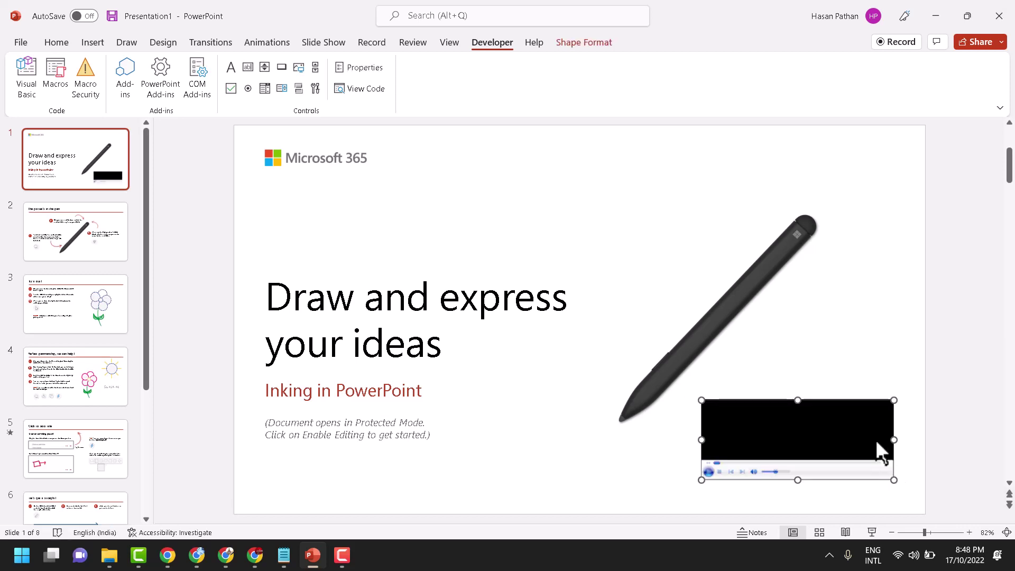
right_click(754, 415)
key("Escape")
right_click(737, 425)
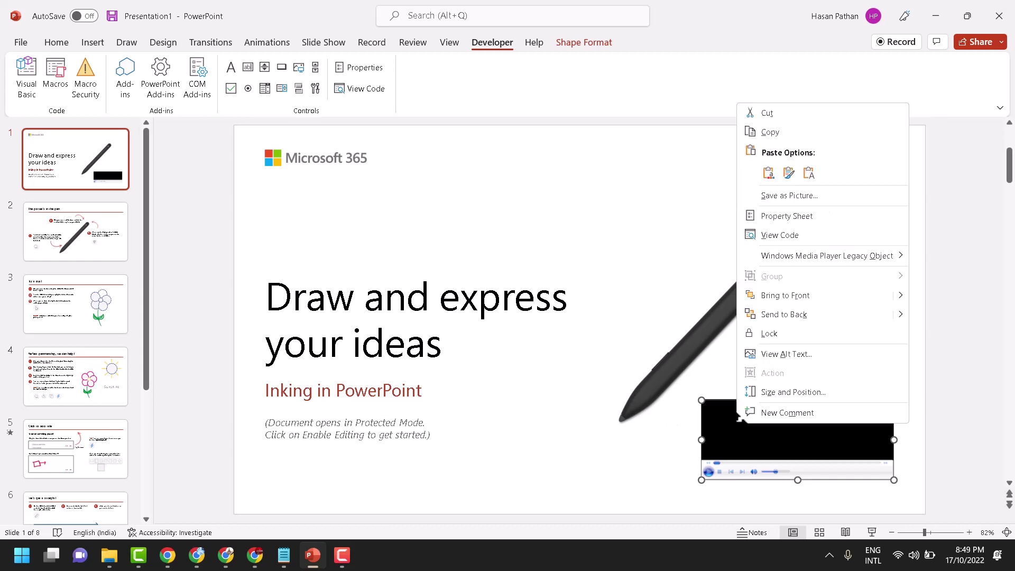
Open the player's Property Sheet and its (Custom) property pages
left_click(773, 217)
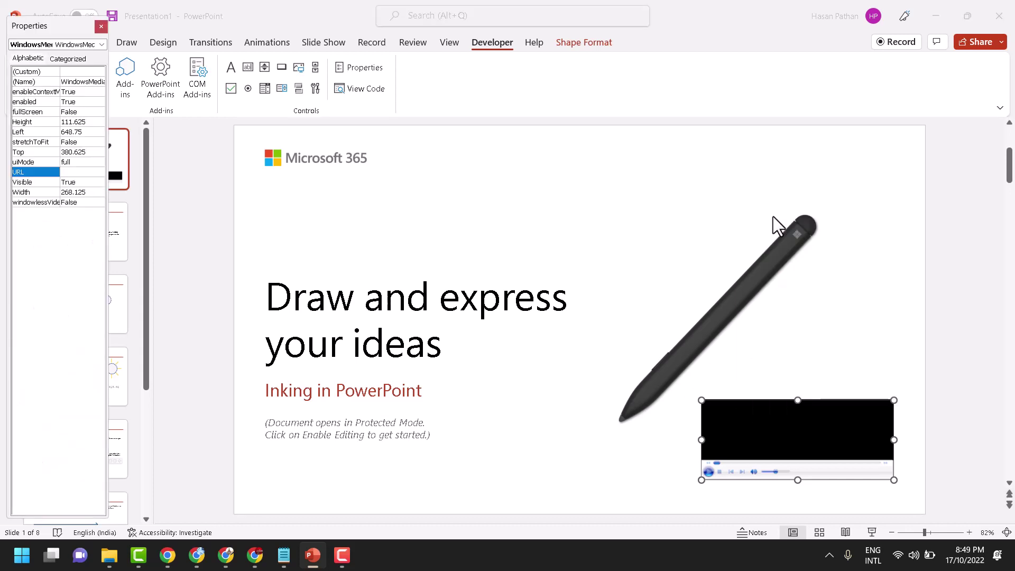
left_click_drag(64, 27, 236, 31)
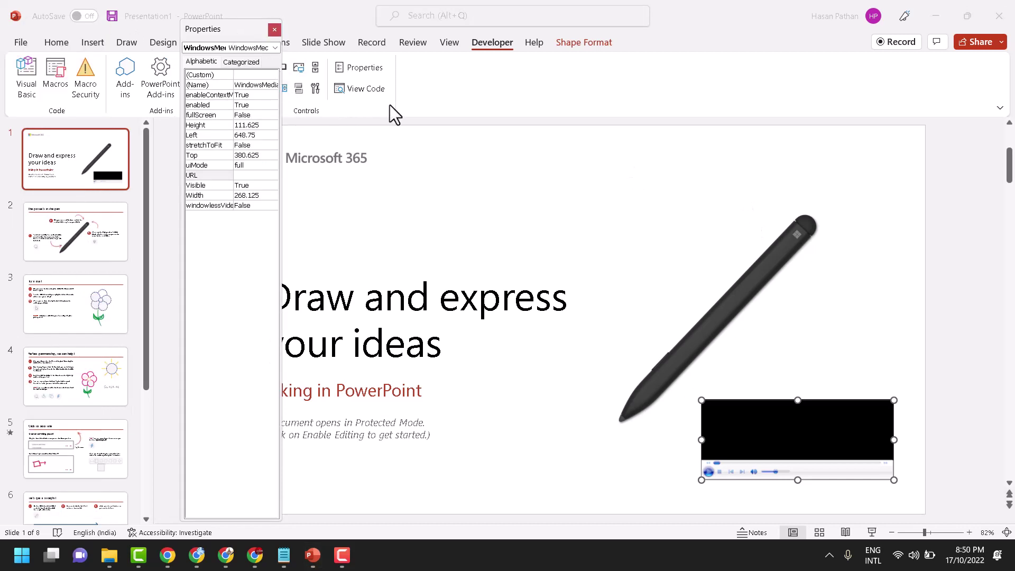
left_click(389, 104)
left_click(273, 48)
left_click(275, 48)
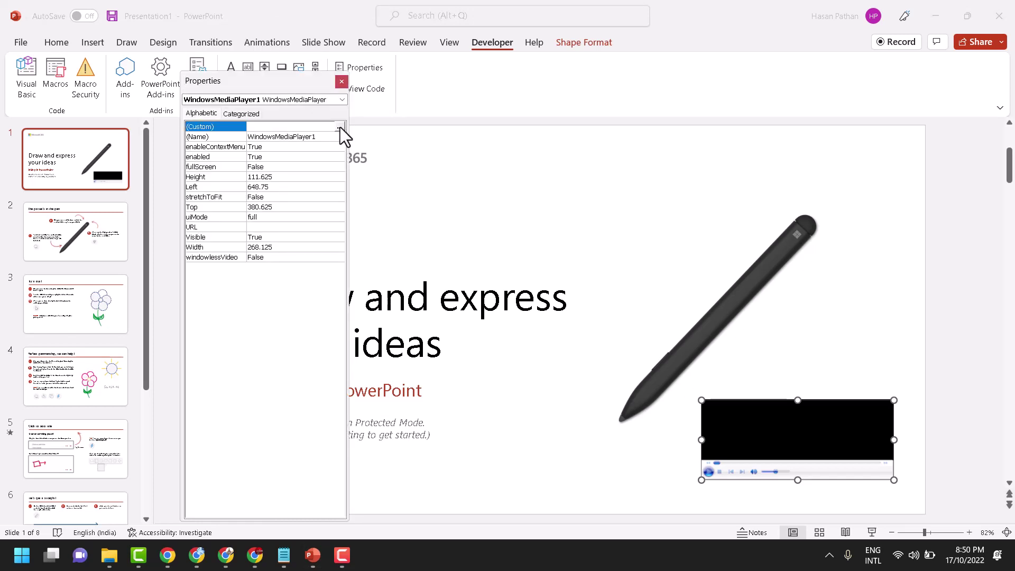
left_click(339, 128)
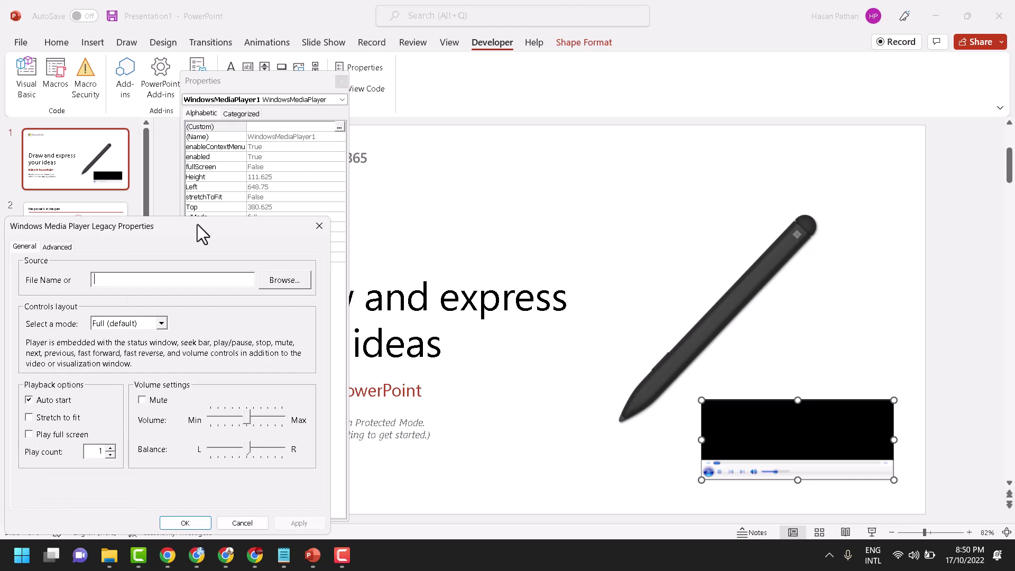
left_click_drag(197, 224, 267, 162)
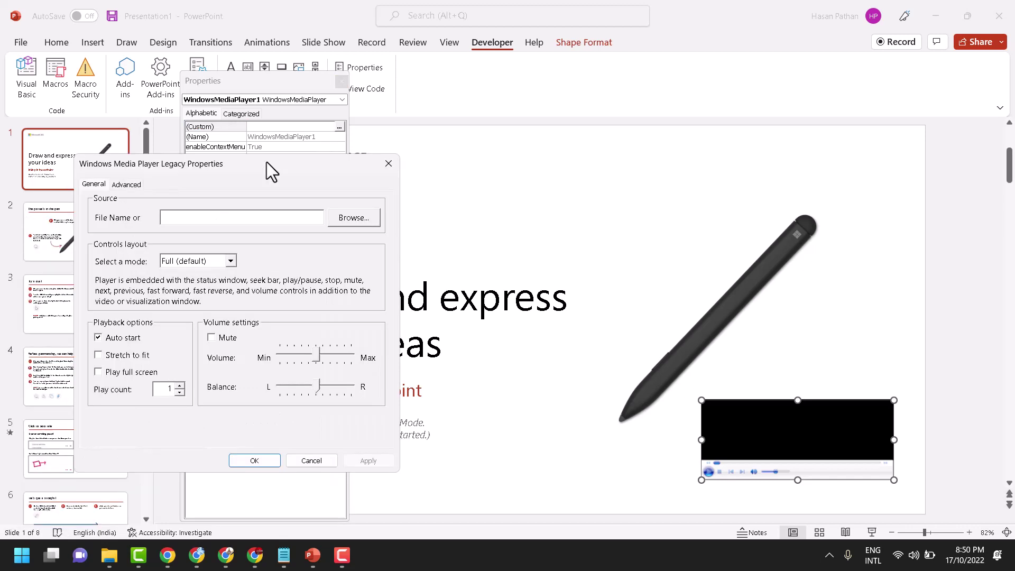
Set the source file to the Desktop MP3 'Old Movie Danzon - Jimena Contreras'
left_click(350, 218)
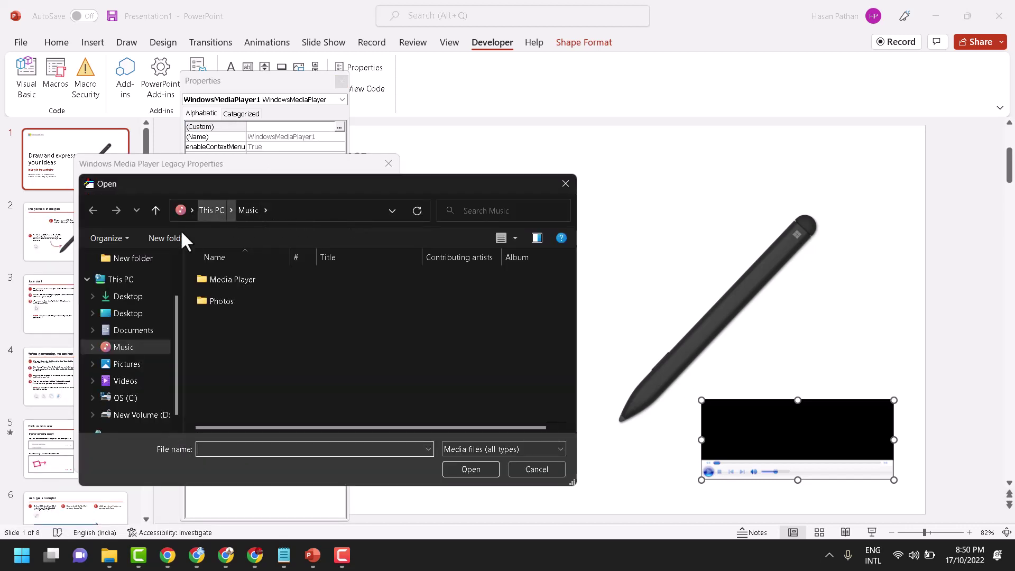
left_click(140, 296)
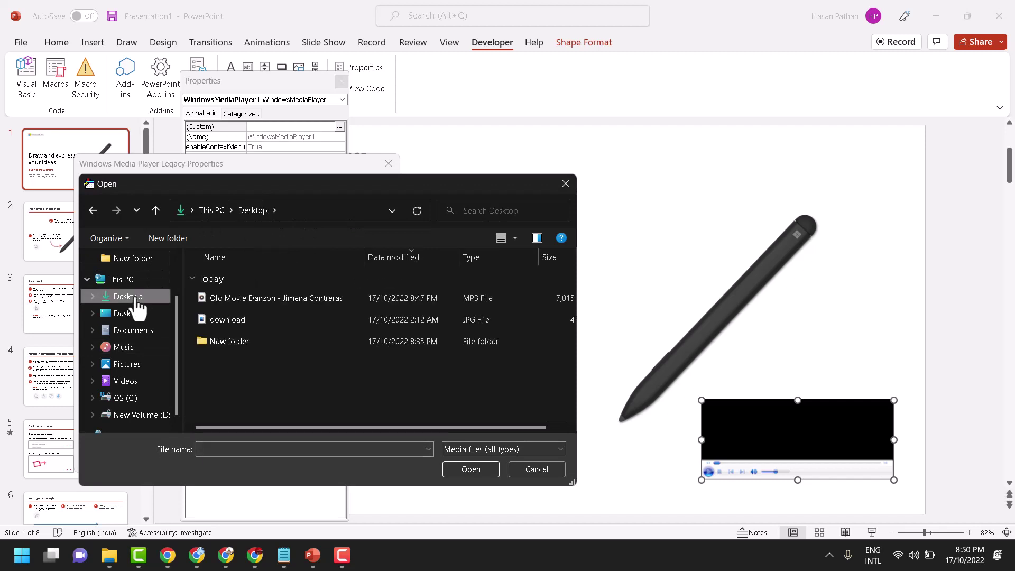
left_click(230, 297)
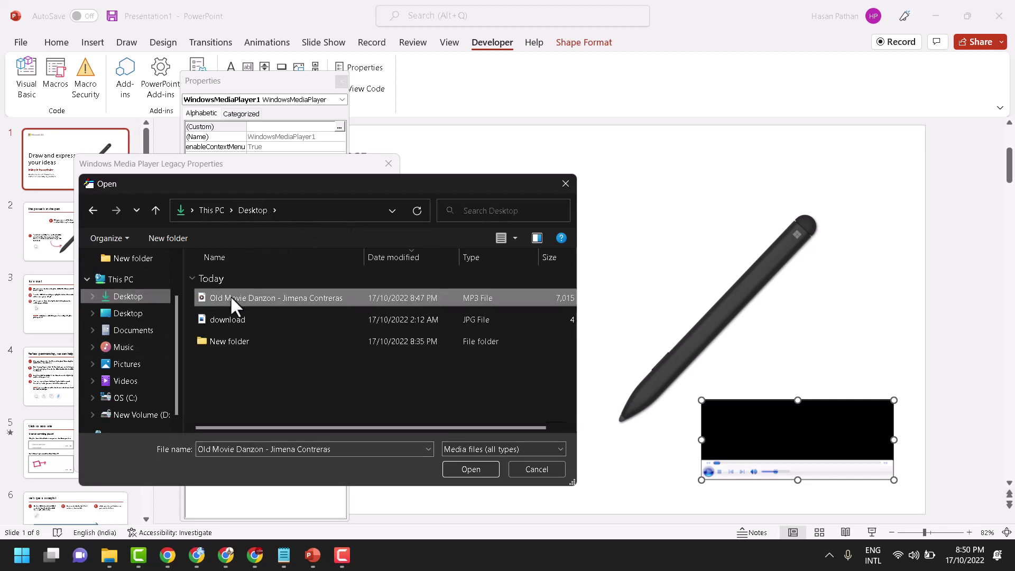
left_click(471, 469)
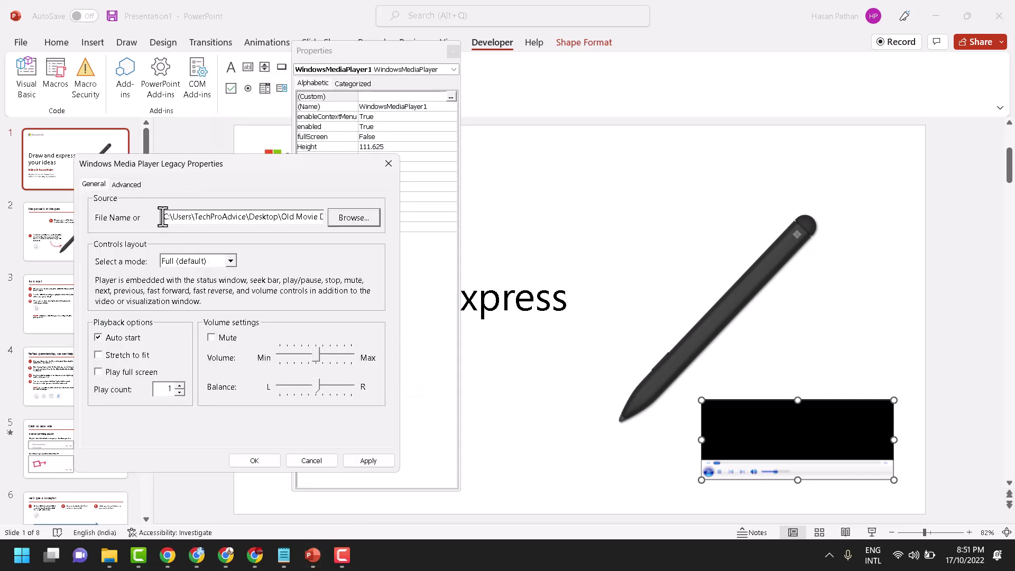
Change the Advanced tab's Rate value to 5, then apply and confirm the player settings
left_click(129, 185)
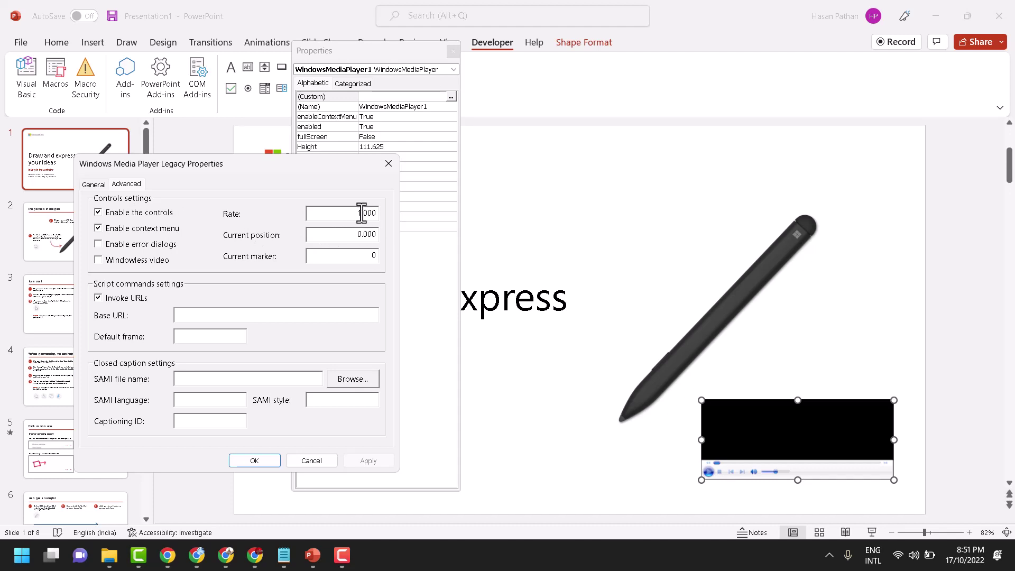
left_click_drag(362, 213, 357, 214)
type("2")
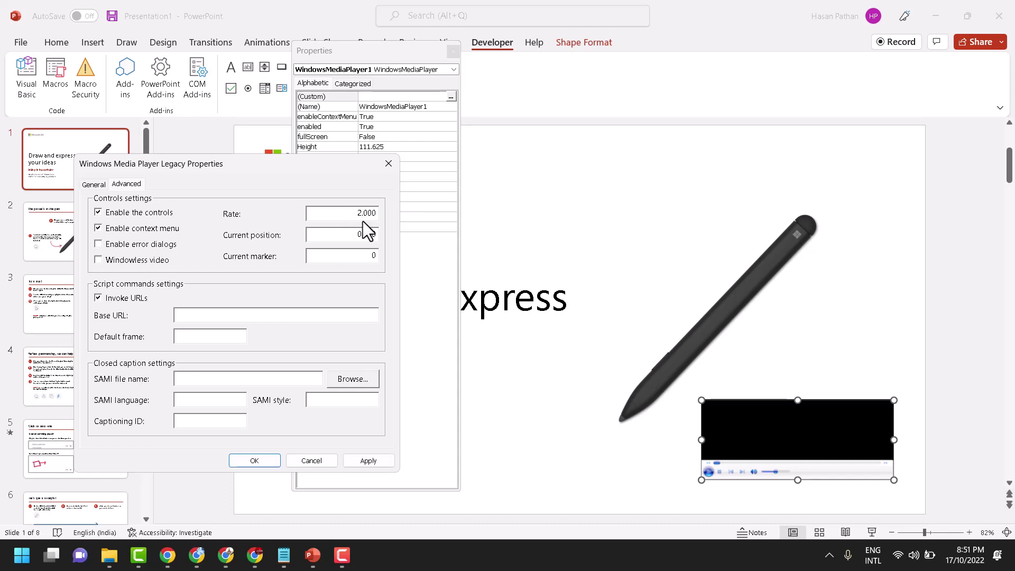
left_click_drag(363, 212, 358, 213)
type("3")
left_click_drag(363, 213, 359, 214)
type("5")
key("BackSpace")
type("3")
left_click(368, 461)
left_click(265, 463)
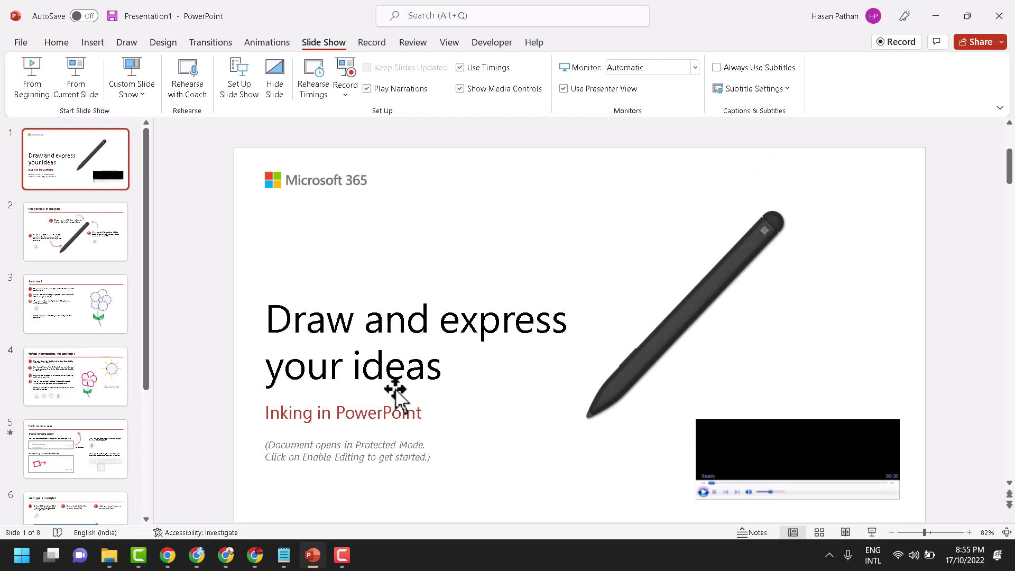
Show, hide, then re-show the Notepad note 'HOW TO Adjust PLAYBACK SPEED for AUDIO Files'
left_click(284, 555)
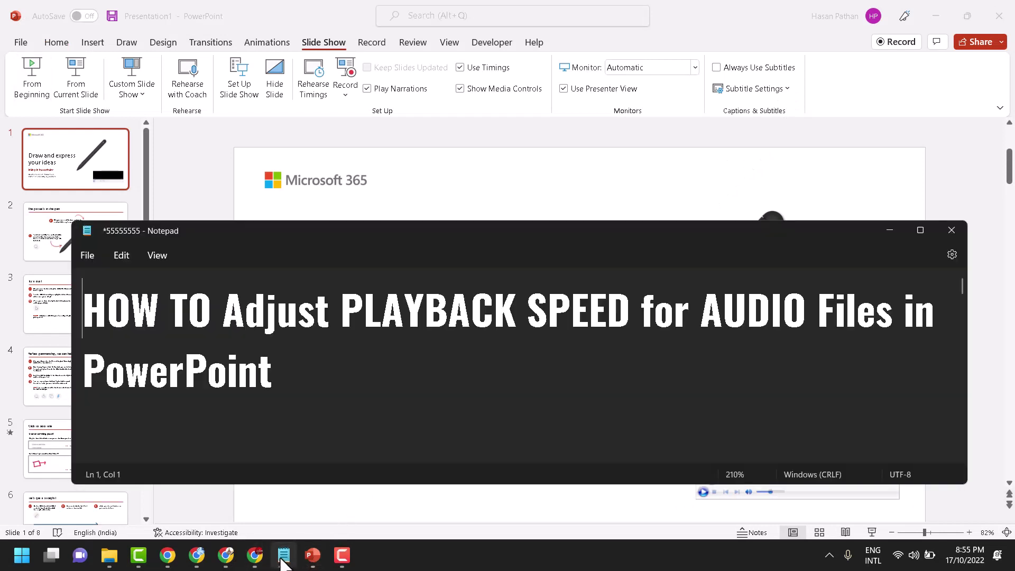
left_click(283, 555)
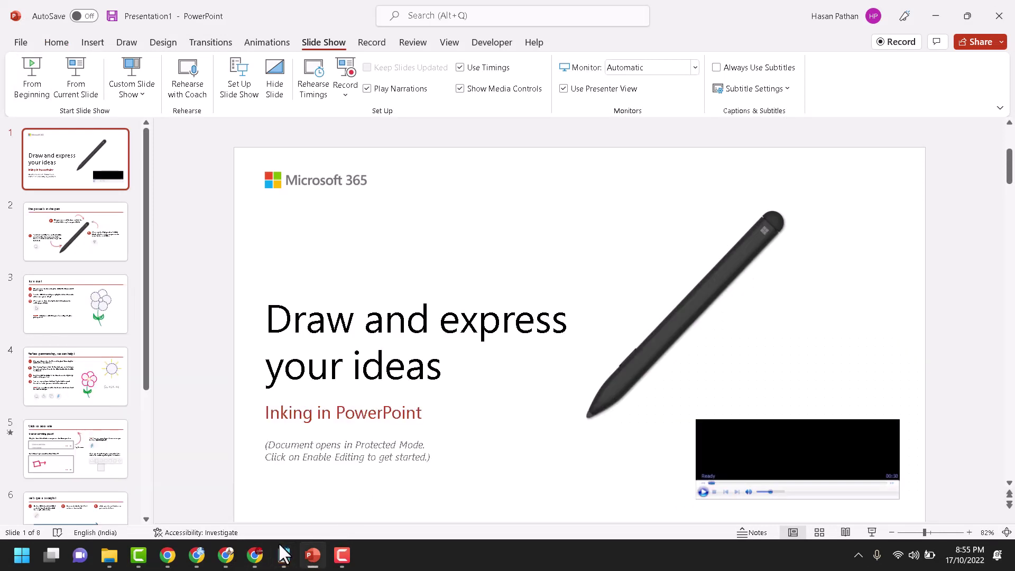
left_click(282, 555)
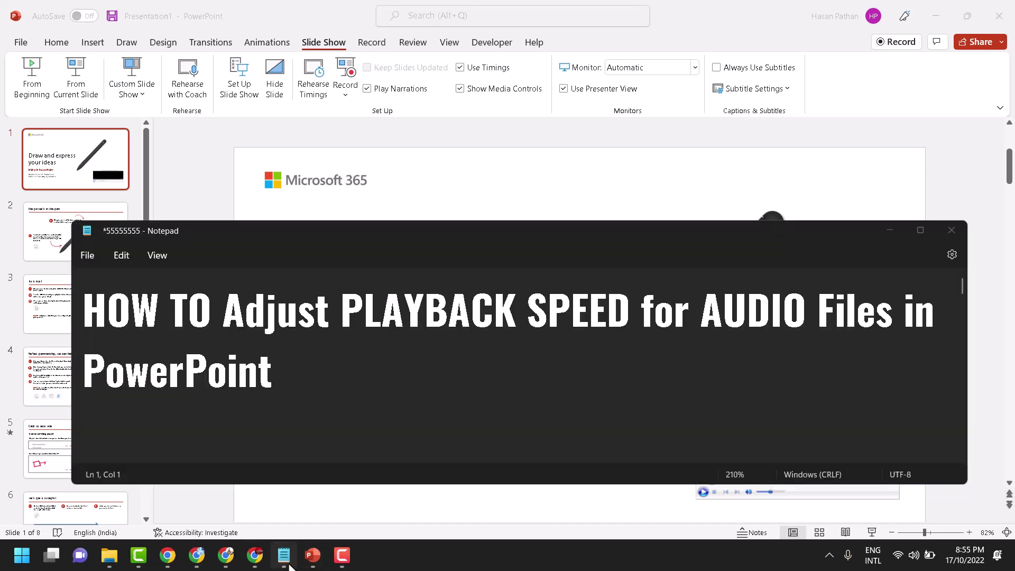